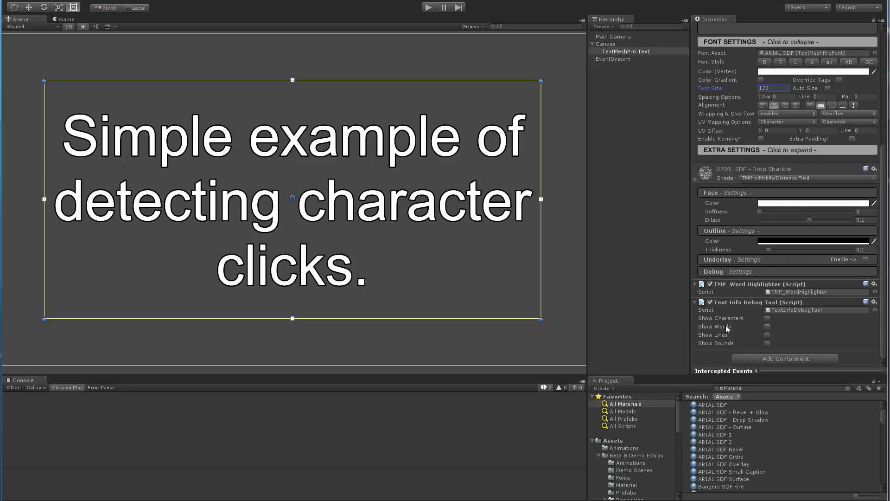
Preview the character, word and line outlines in turn, hiding each again afterwards
left_click(767, 318)
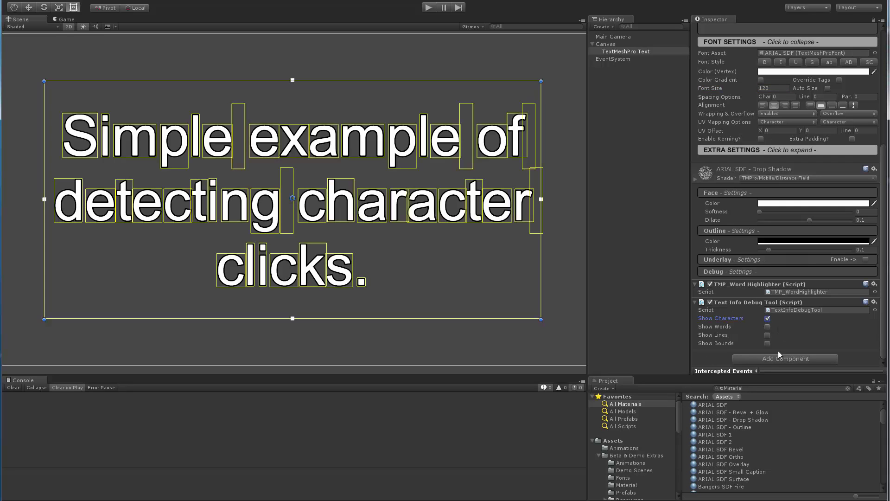
left_click(767, 319)
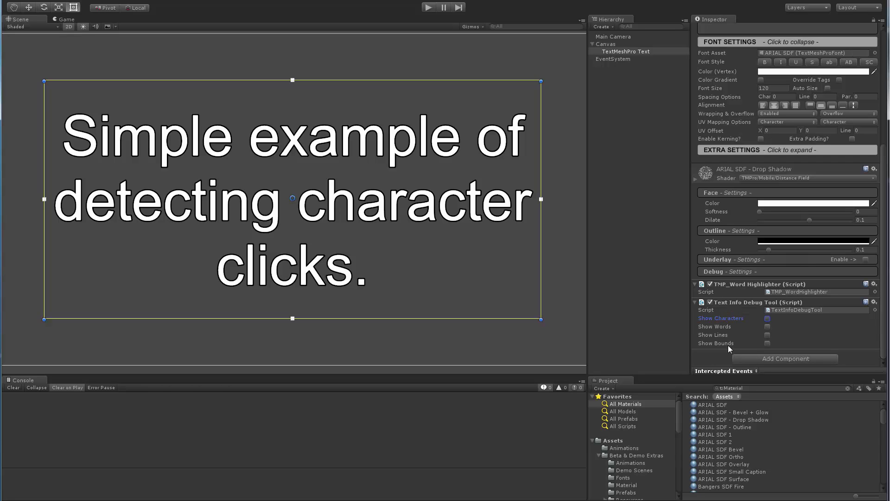
left_click(768, 320)
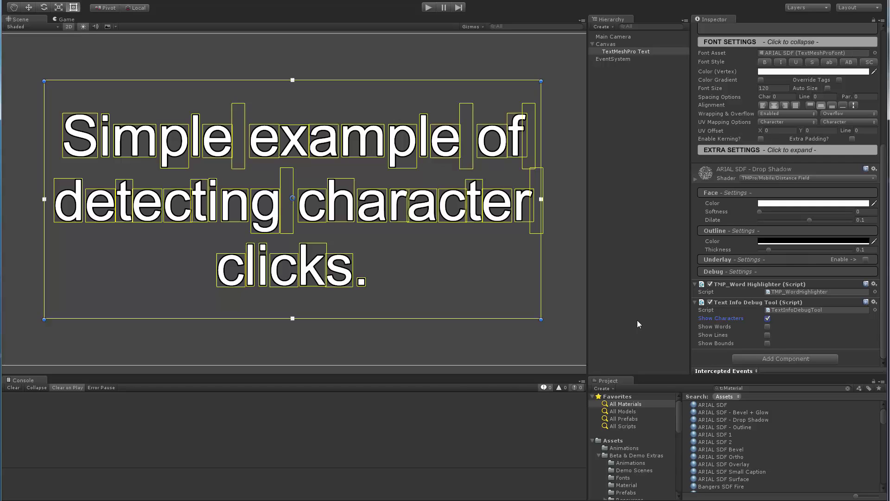
left_click(767, 319)
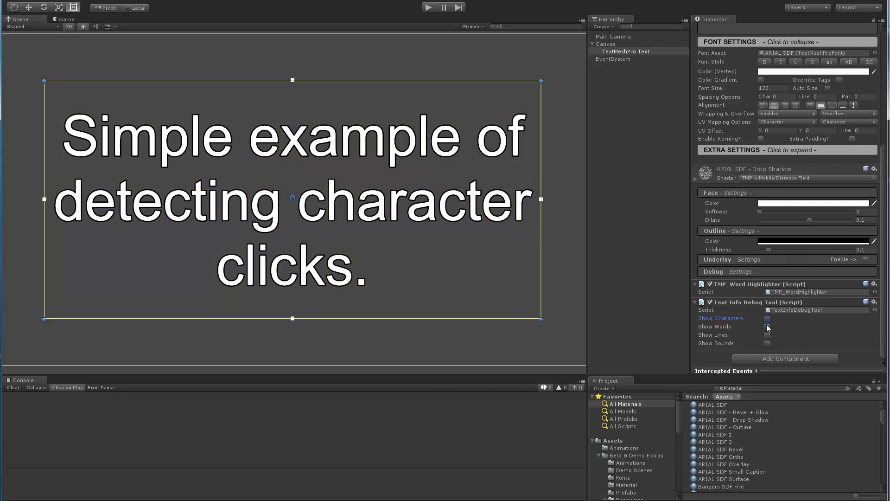
left_click(768, 327)
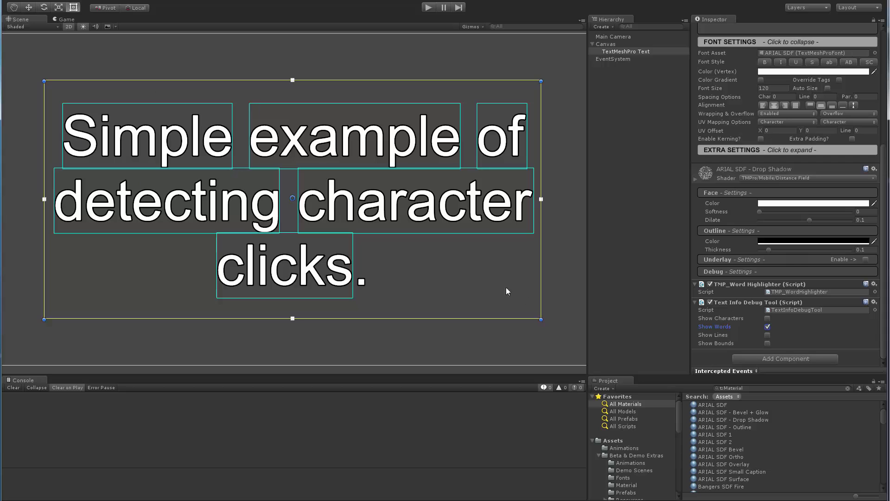
left_click(767, 326)
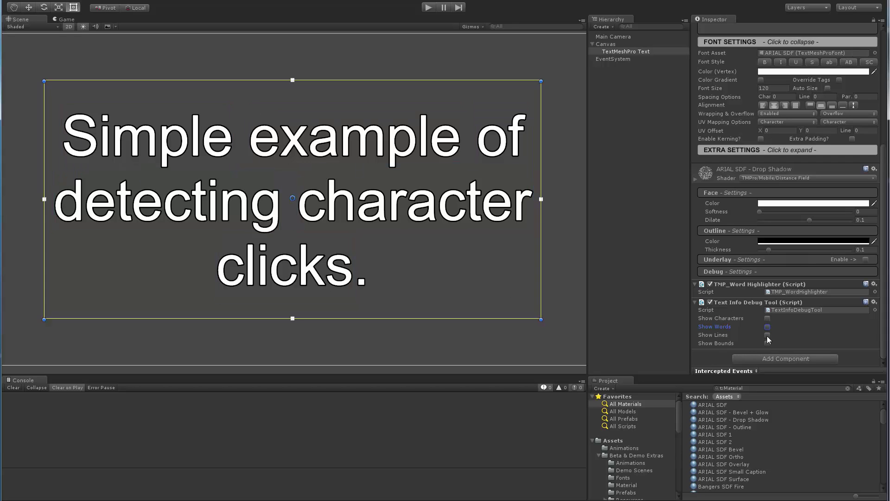
left_click(767, 335)
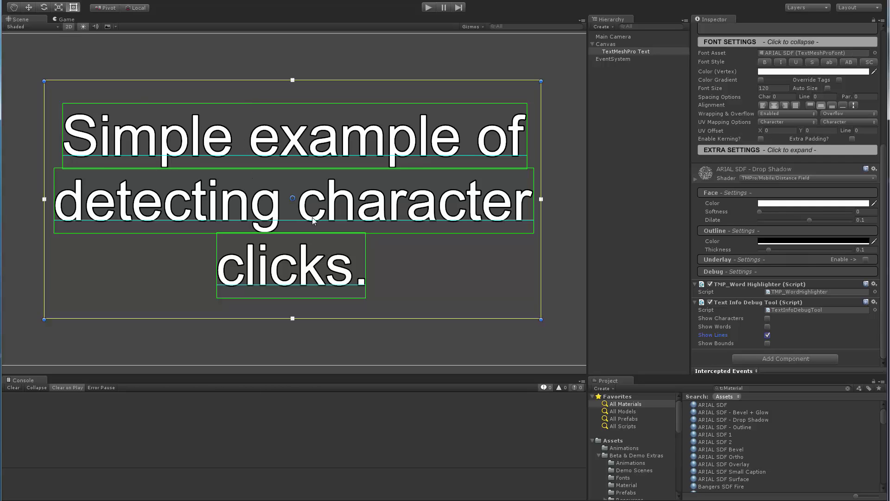
left_click(768, 335)
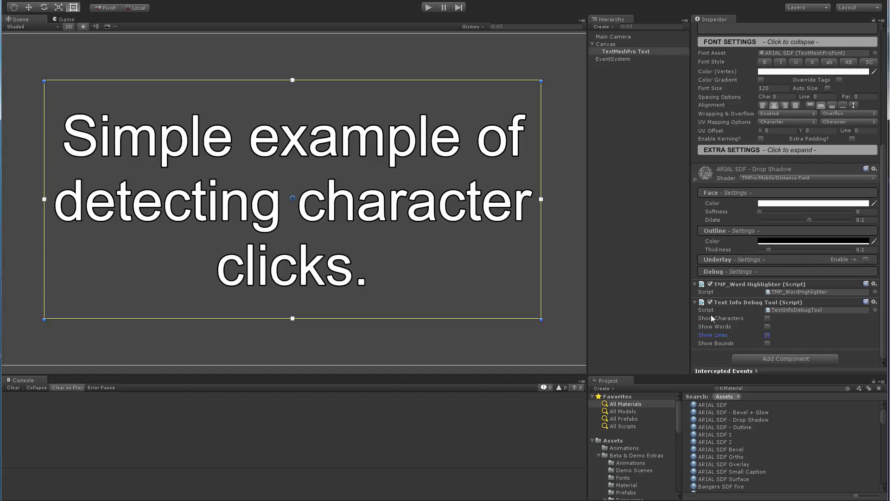
Turn on character outlines, scrub the character spacing, then reset it to 0
left_click(768, 318)
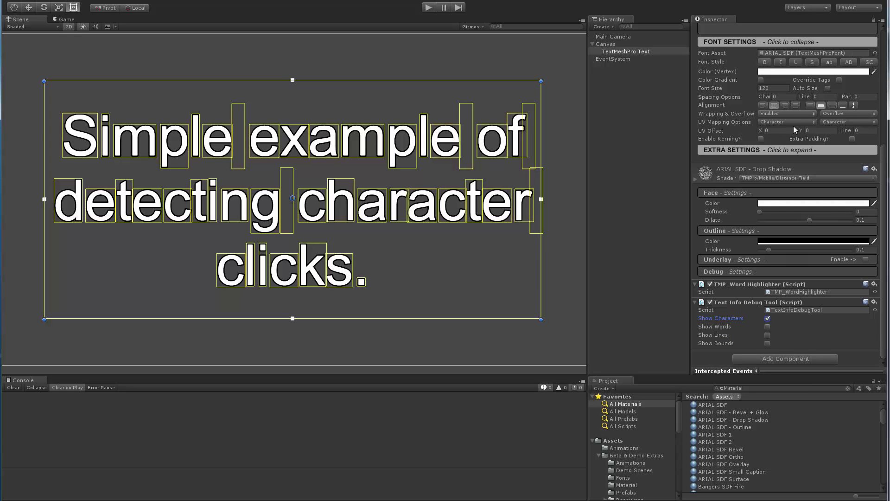
mouse_move(769, 96)
left_mouse_down()
mouse_move(821, 90)
mouse_move(765, 94)
left_mouse_up()
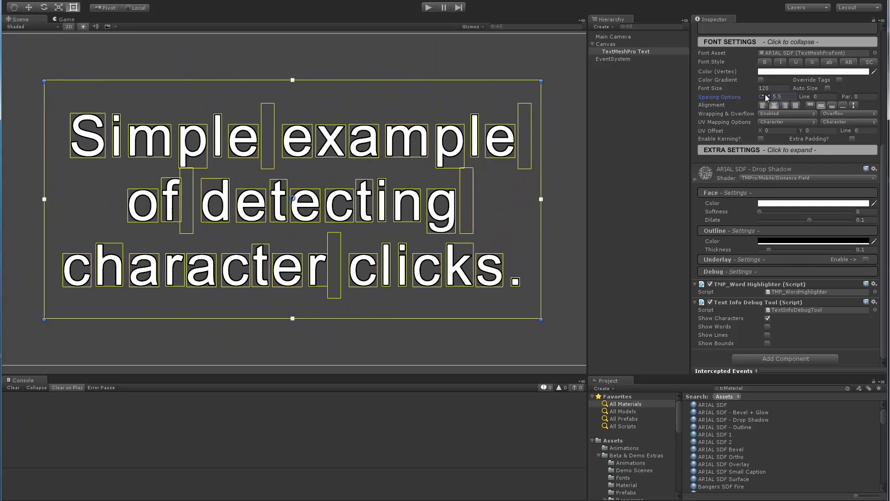
type("0")
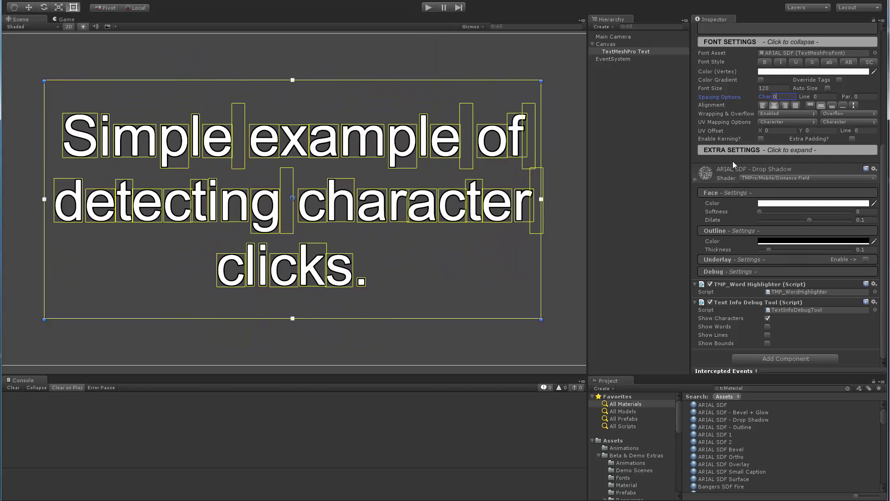
Toggle Italic on and off several times, leaving the text upright
left_click(781, 62)
left_click(782, 62)
left_click(781, 62)
left_click(781, 62)
left_click(781, 62)
left_click(781, 62)
Try right and left alignment, then return the text to centred
left_click(785, 106)
left_click(775, 105)
left_click(763, 106)
left_click(774, 106)
key("alt+Tab")
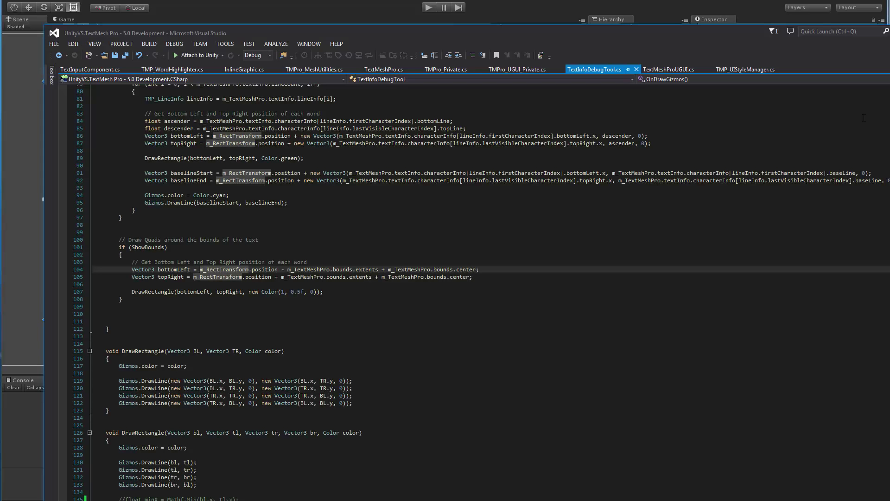
left_click(168, 70)
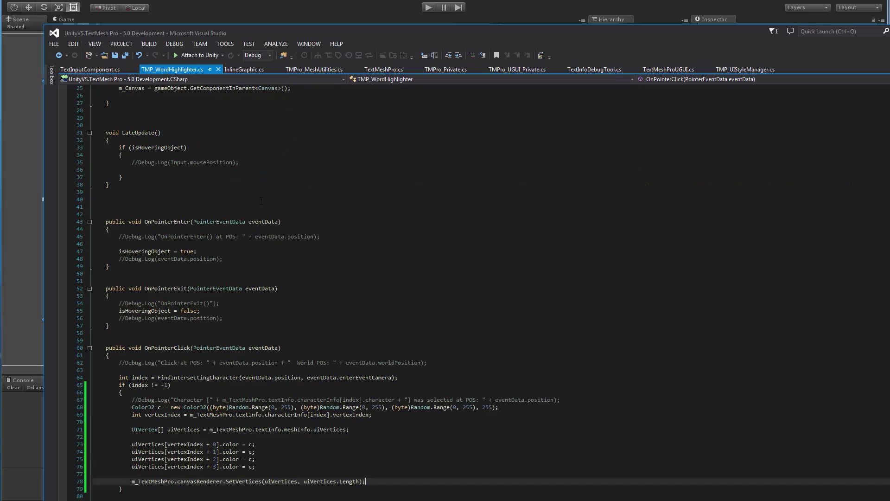
scroll(329, 256, "down", 4)
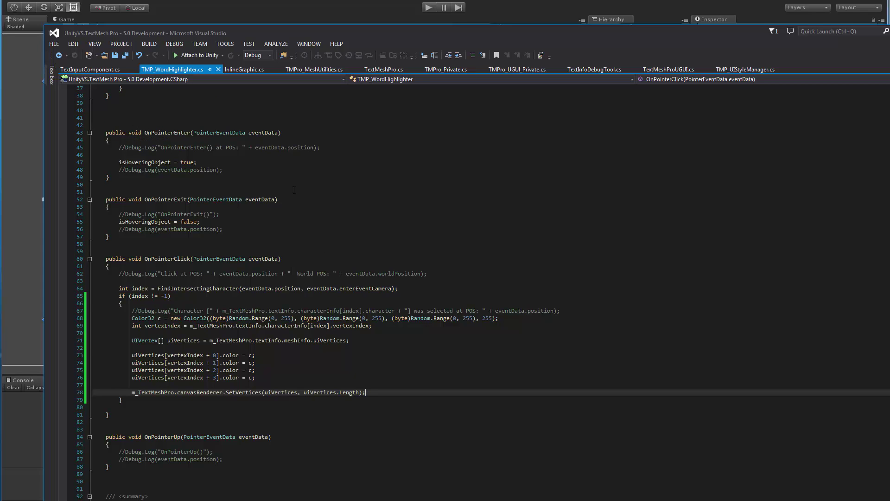
scroll(292, 230, "up", 12)
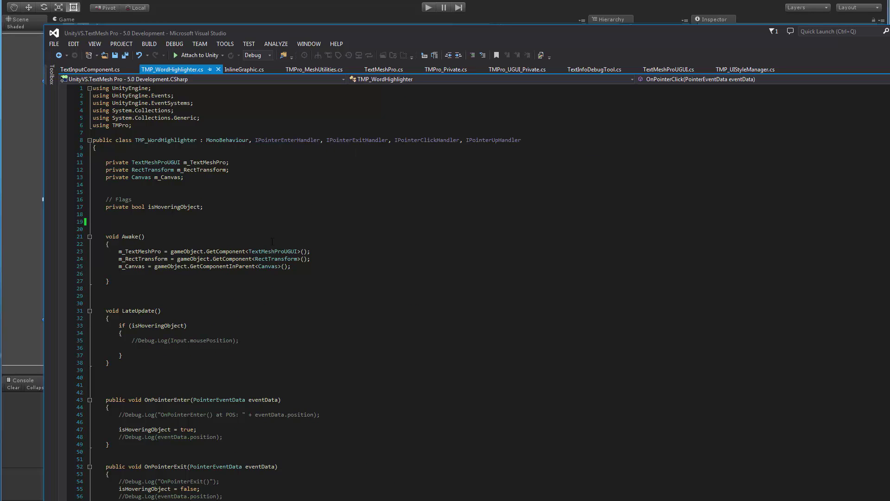
scroll(168, 158, "down", 11)
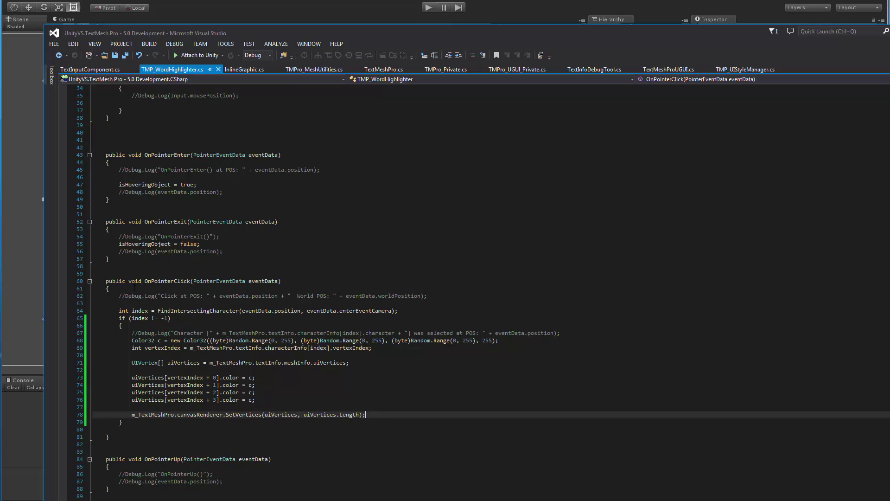
scroll(258, 279, "down", 6)
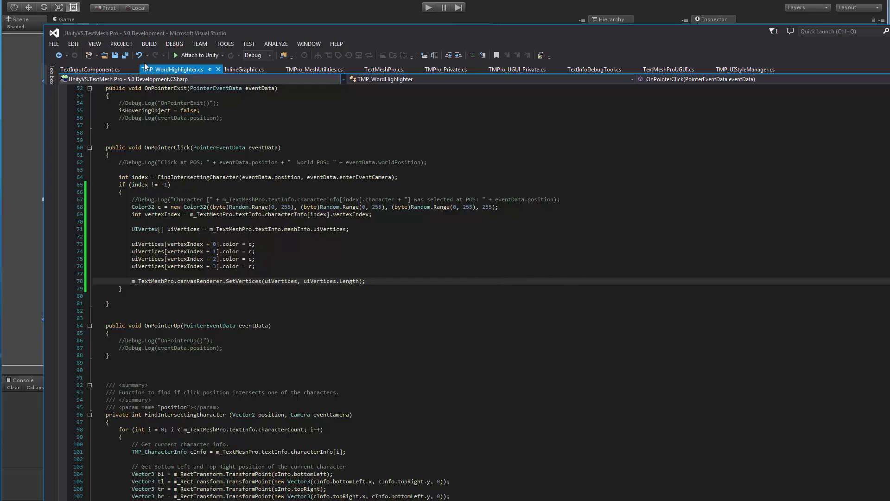
left_click(238, 14)
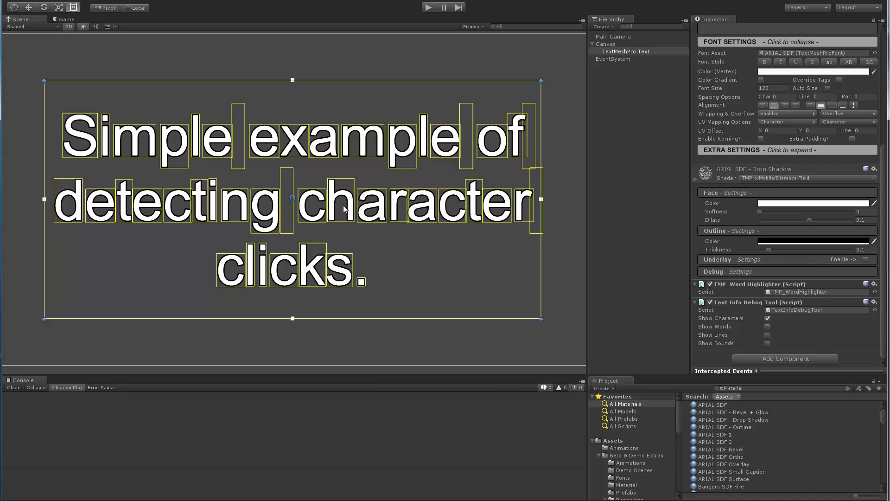
Enter Play mode and recolour the x and m in example, h in character, and g, n, i in detecting
left_click(428, 7)
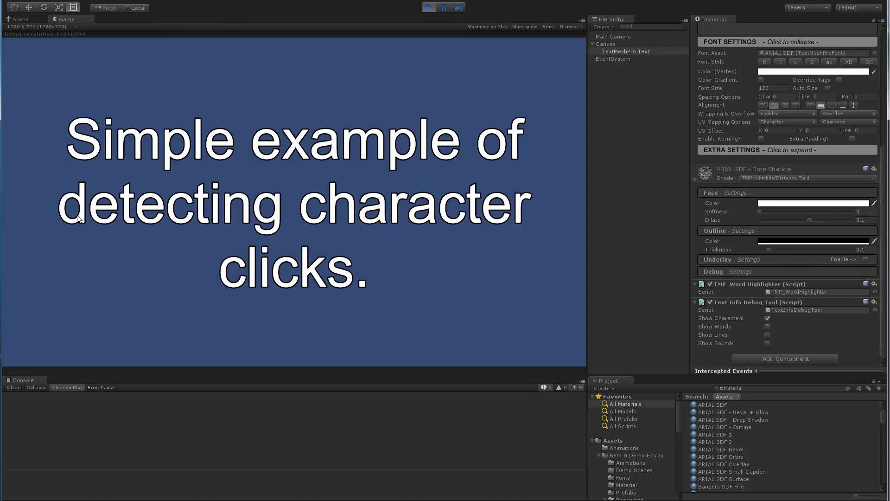
left_click(295, 148)
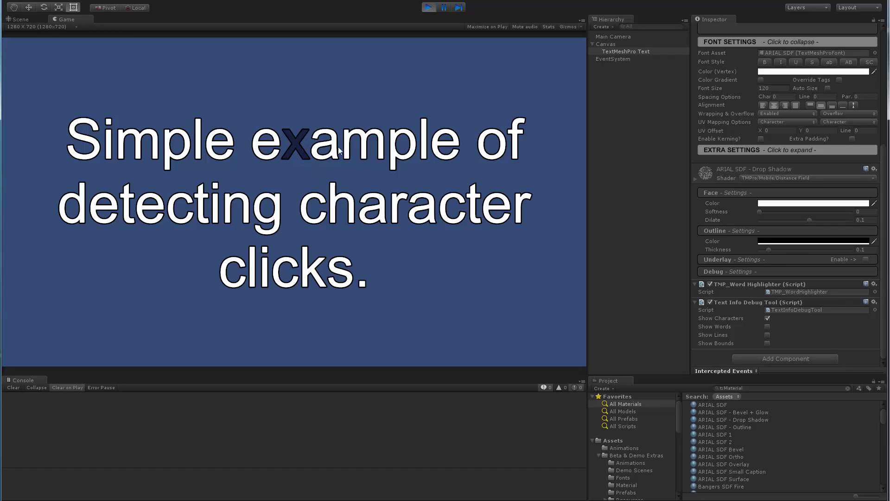
left_click(363, 144)
left_click(334, 215)
left_click(267, 216)
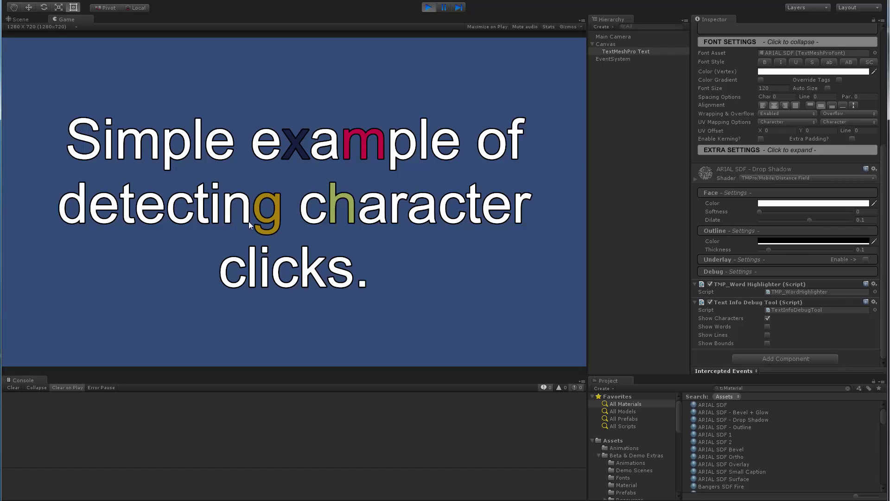
left_click(237, 212)
left_click(214, 210)
Recolour the m in Simple and letters in detecting, clicks, example and of, then return to the Scene view
left_click(138, 143)
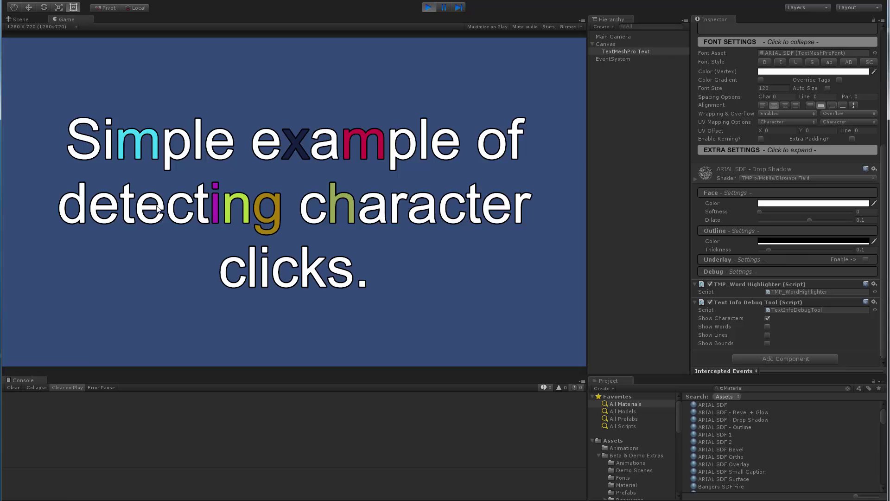
left_click(150, 209)
left_click(253, 270)
left_click(317, 276)
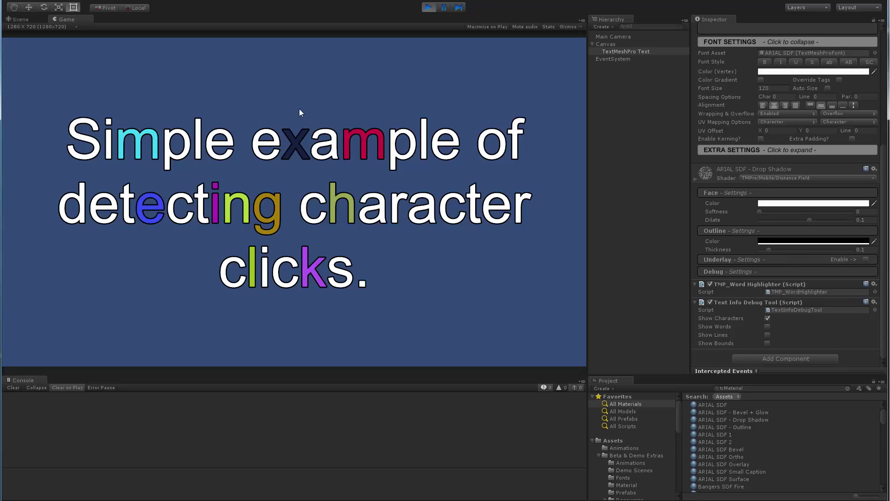
left_click(294, 144)
left_click(448, 148)
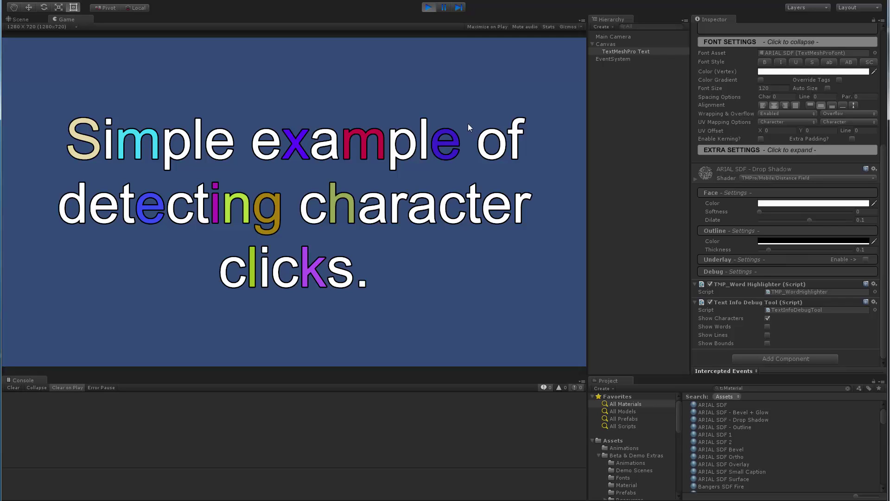
left_click(508, 118)
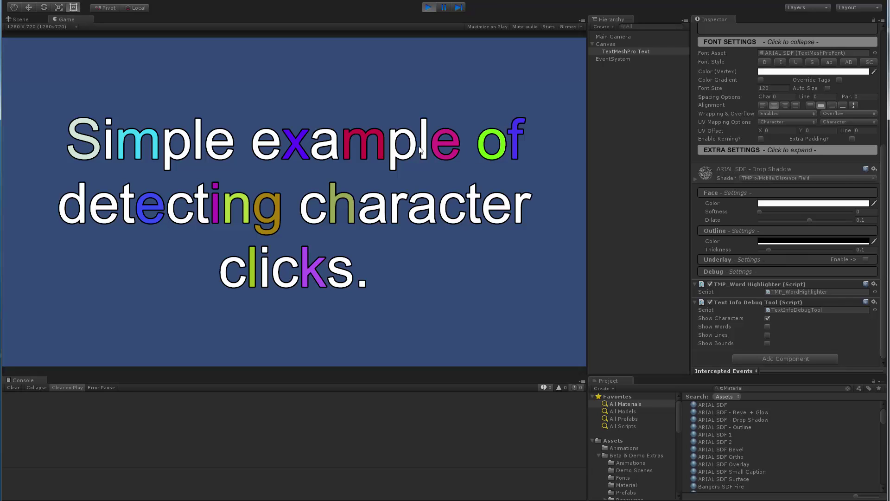
left_click(20, 20)
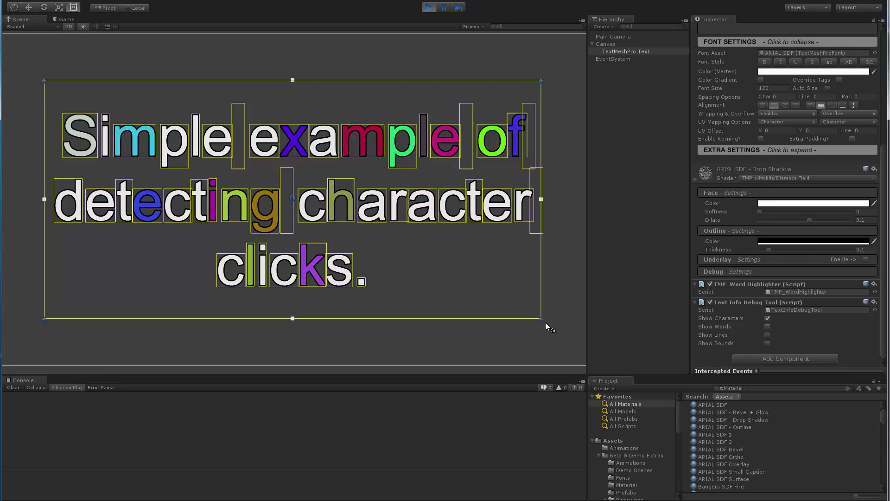
Rotate the text clockwise in the Scene view, check it in the Game view, then stop Play mode
left_click_drag(545, 322, 78, 181)
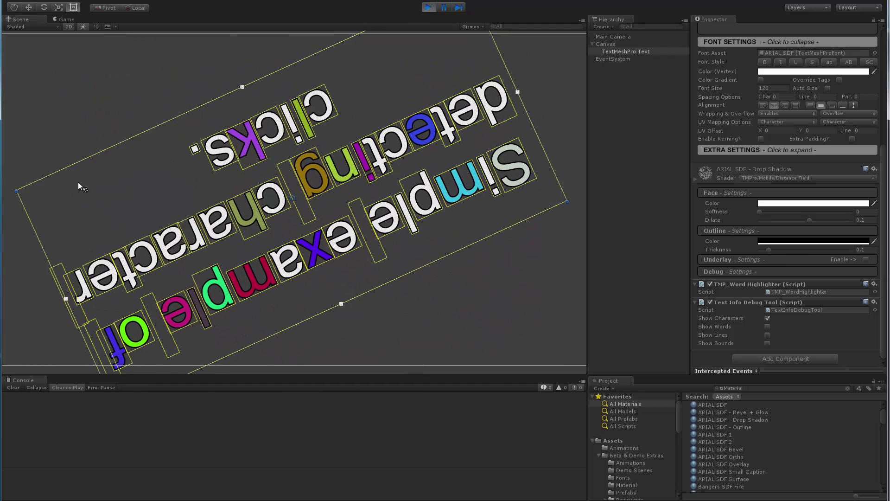
left_click(59, 20)
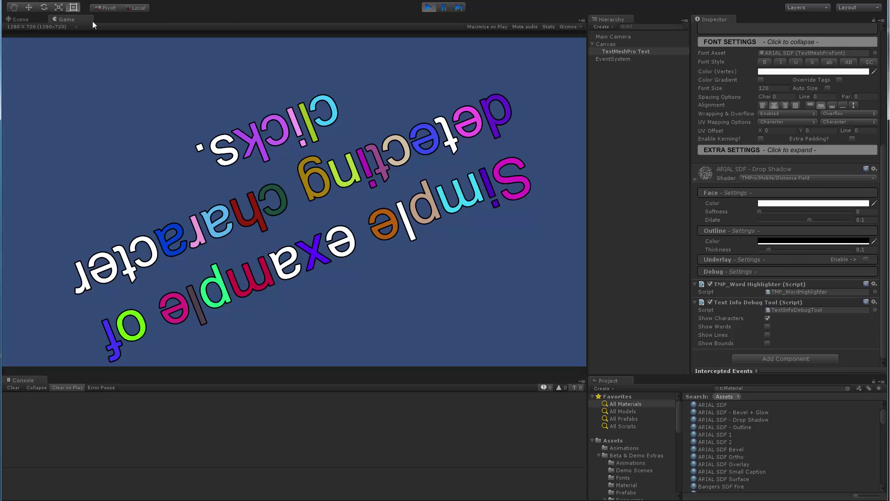
left_click(428, 9)
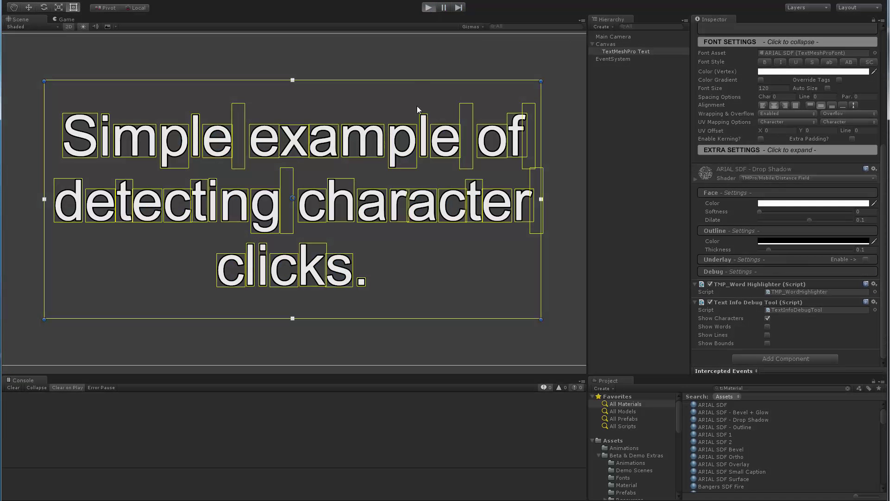
Re-enter Play mode with Ctrl+P and recolour the h in character and m in example
key("ctrl+p")
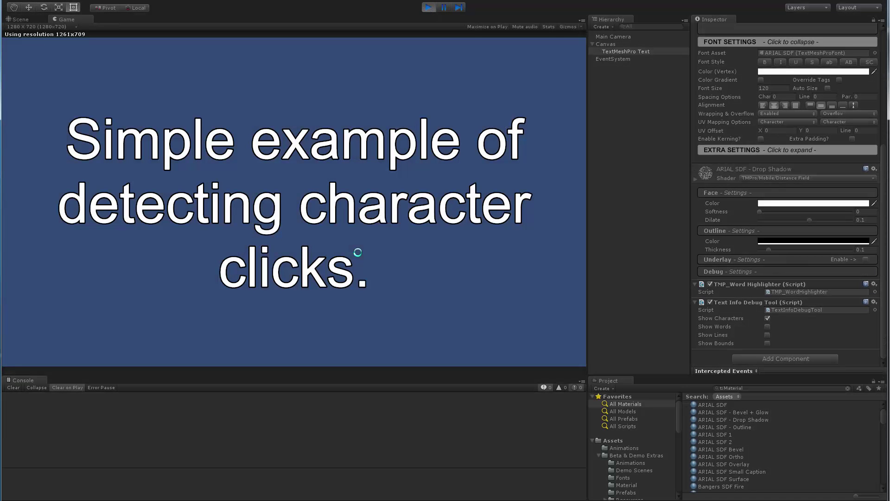
left_click(344, 211)
left_click(365, 141)
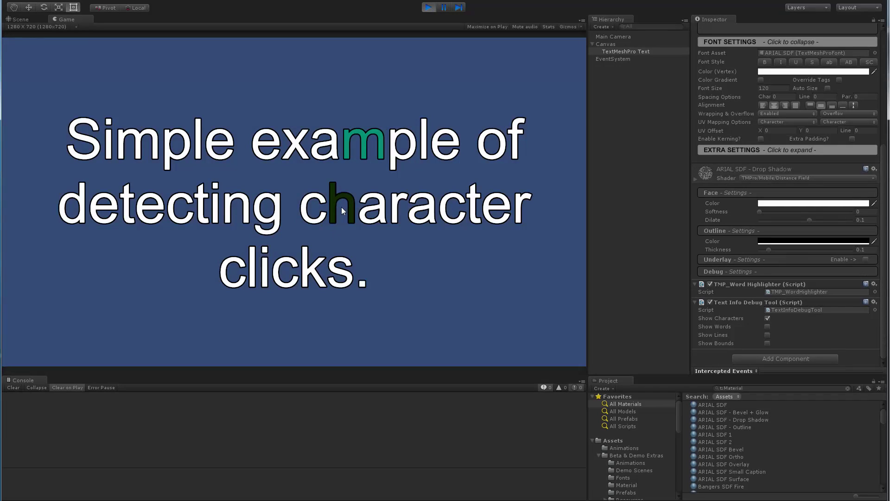
left_click(341, 209)
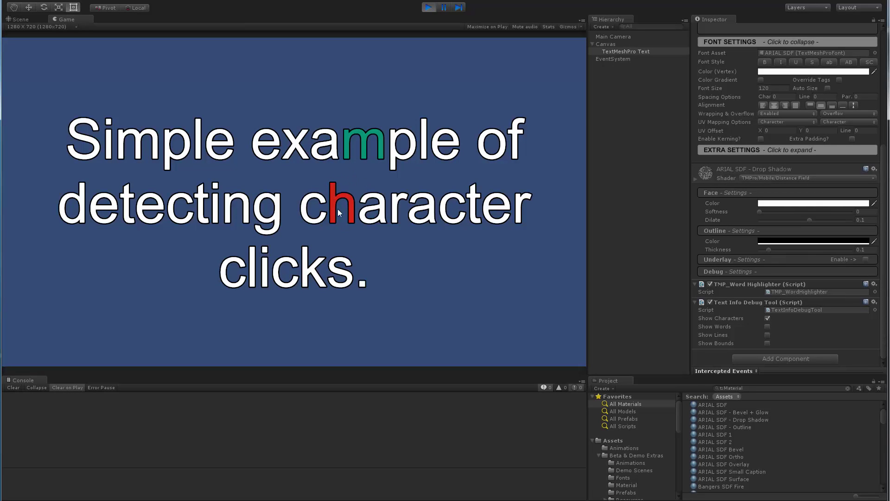